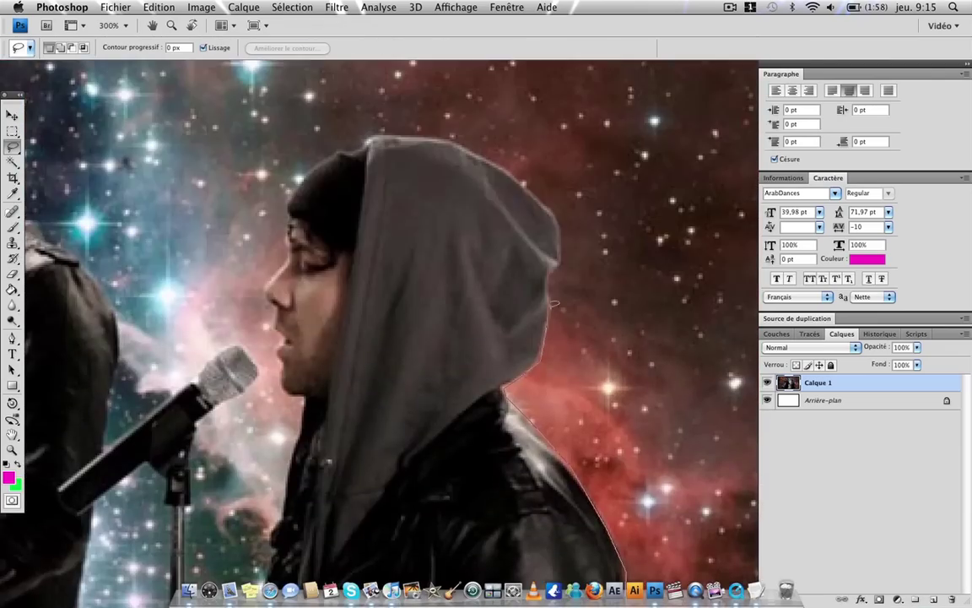
pyautogui.moveTo(293, 250); pyautogui.dragTo(556, 535)
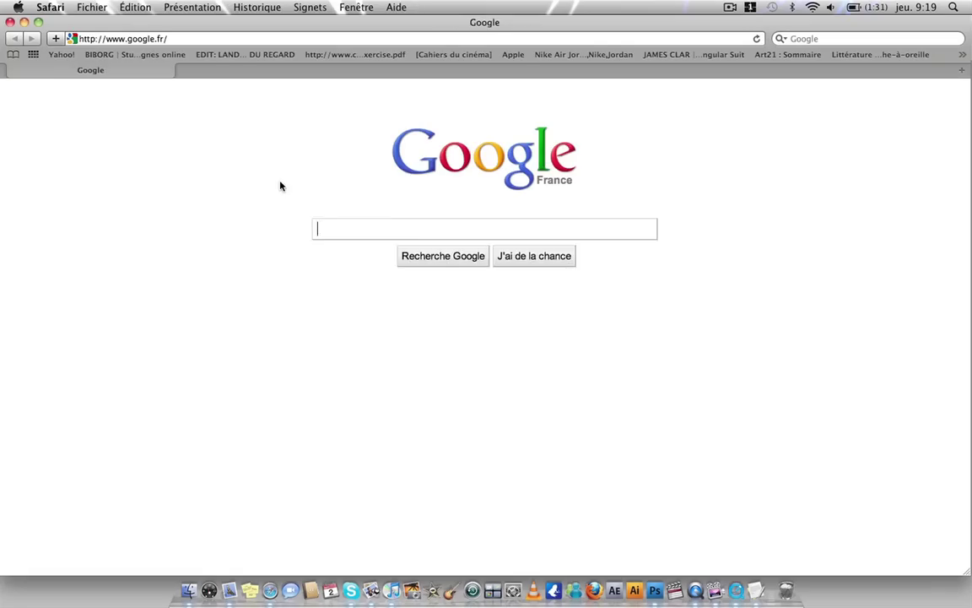
pyautogui.write('planete sa')
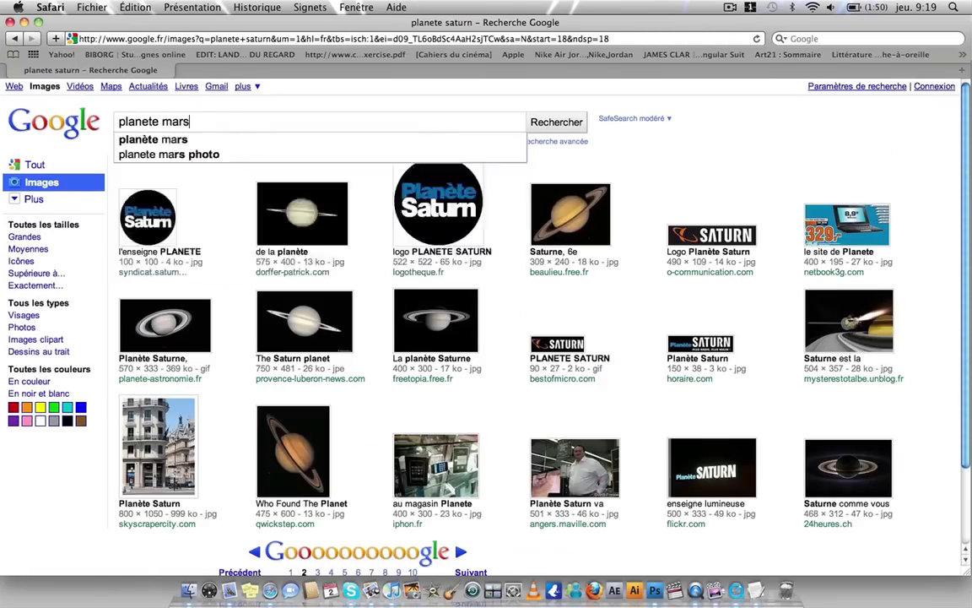
# Search Google Images for Mars and bring up options on the full-size planet image
pyautogui.press('Return')
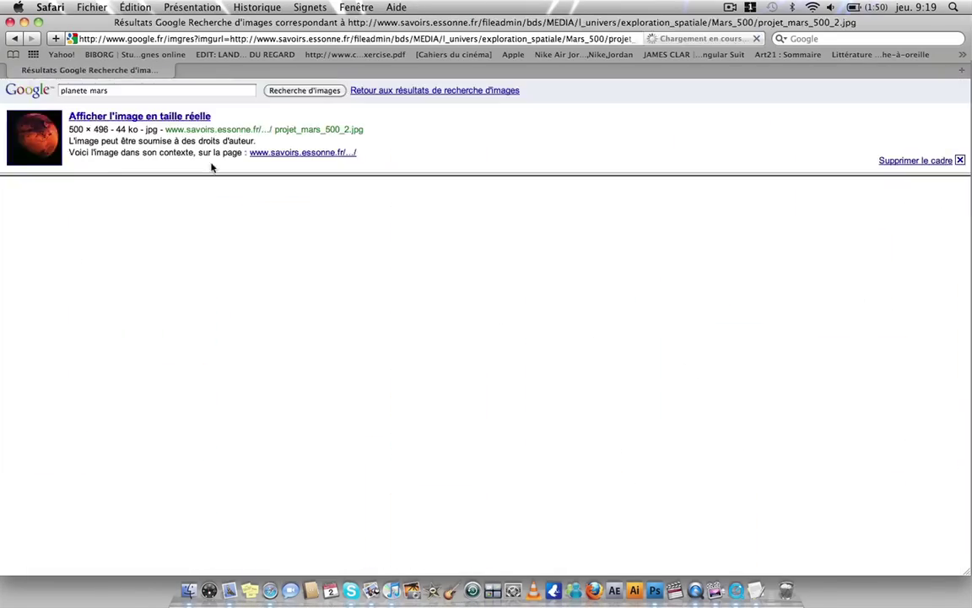
pyautogui.rightClick(234, 205)
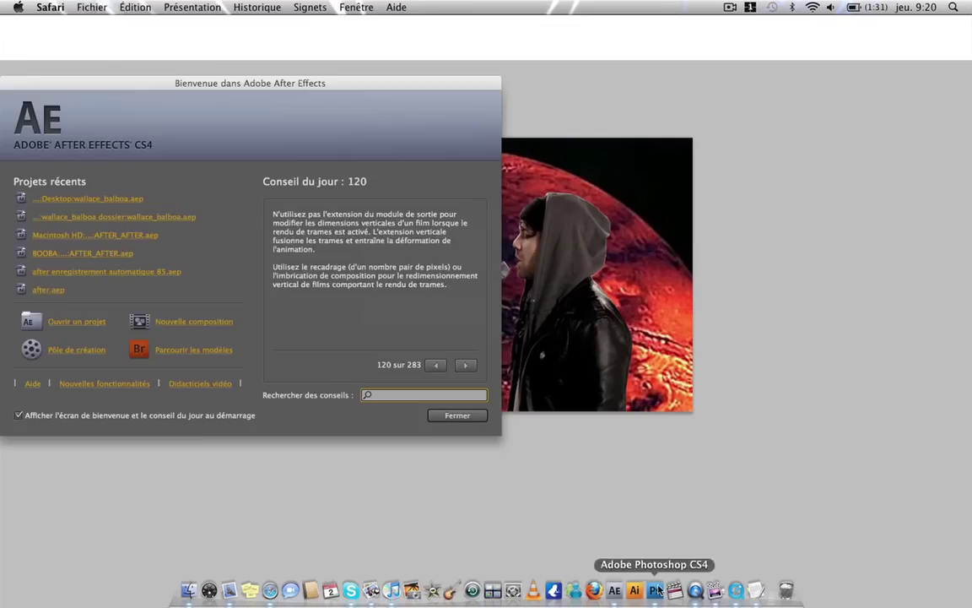
# Bring the Photoshop document forward, then switch to another open application
pyautogui.click(658, 590)
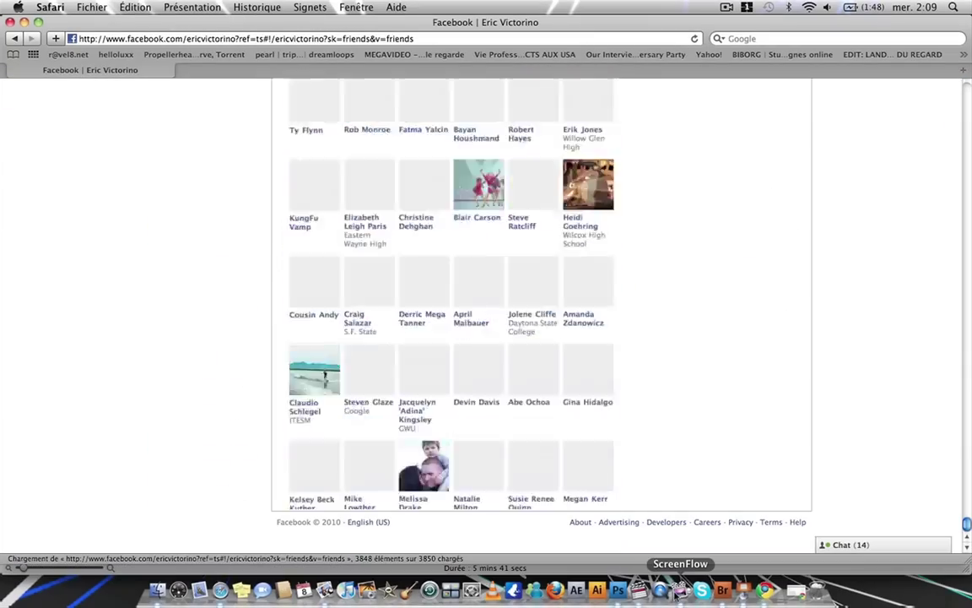
pyautogui.press('super+Tab')
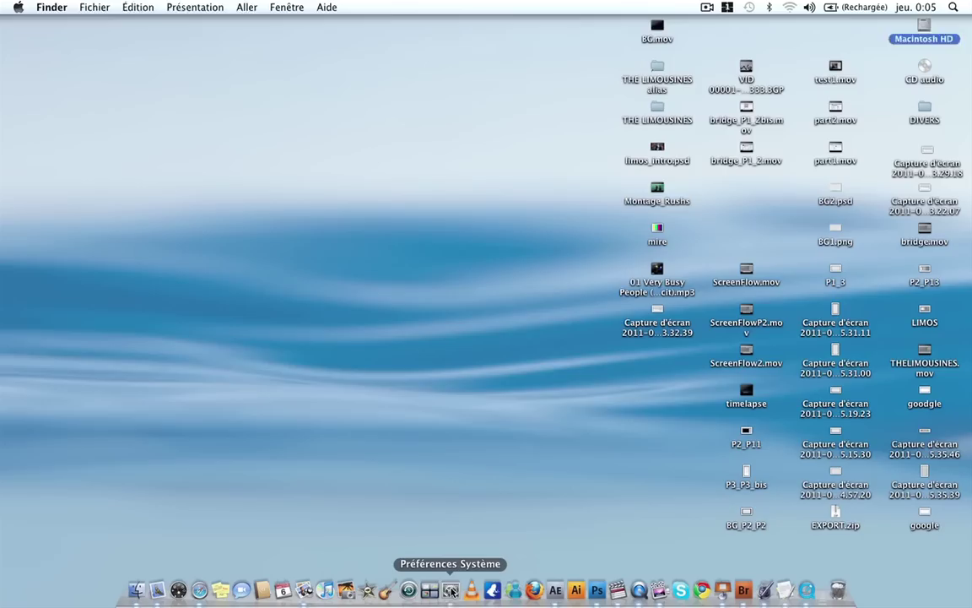
# Open System Preferences from the Dock to change the desktop wallpaper
pyautogui.click(453, 590)
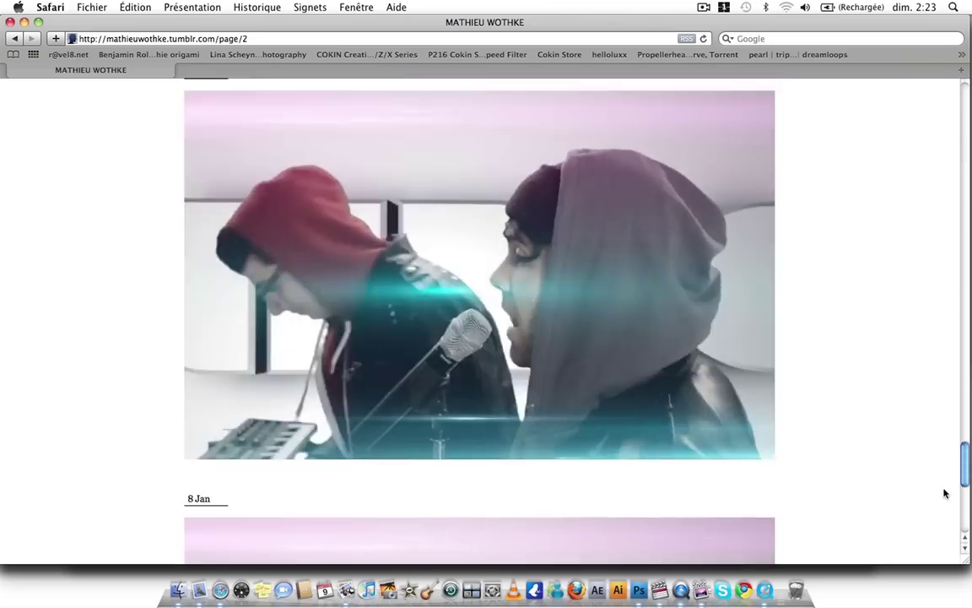
pyautogui.scroll(-5, 936, 397)
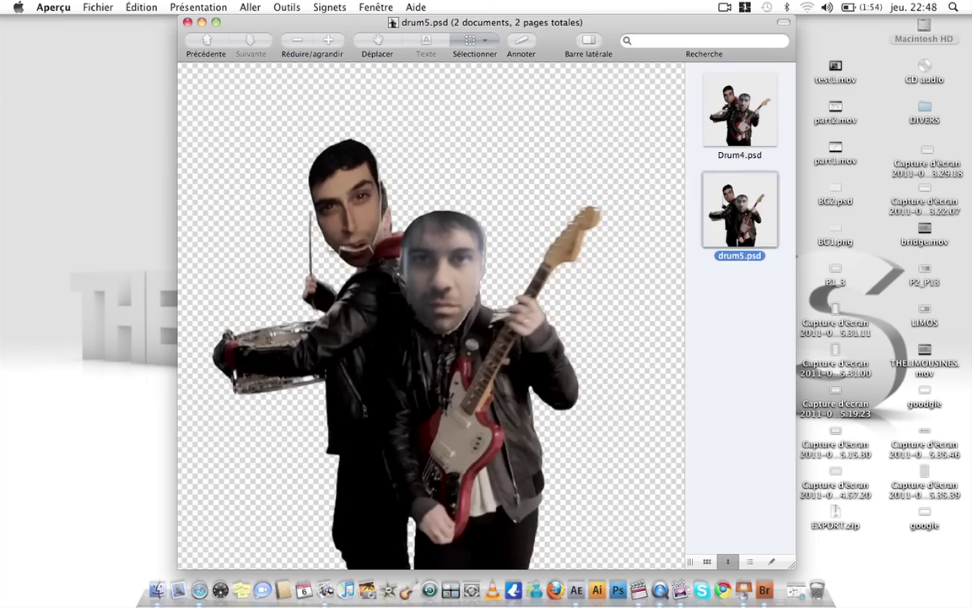